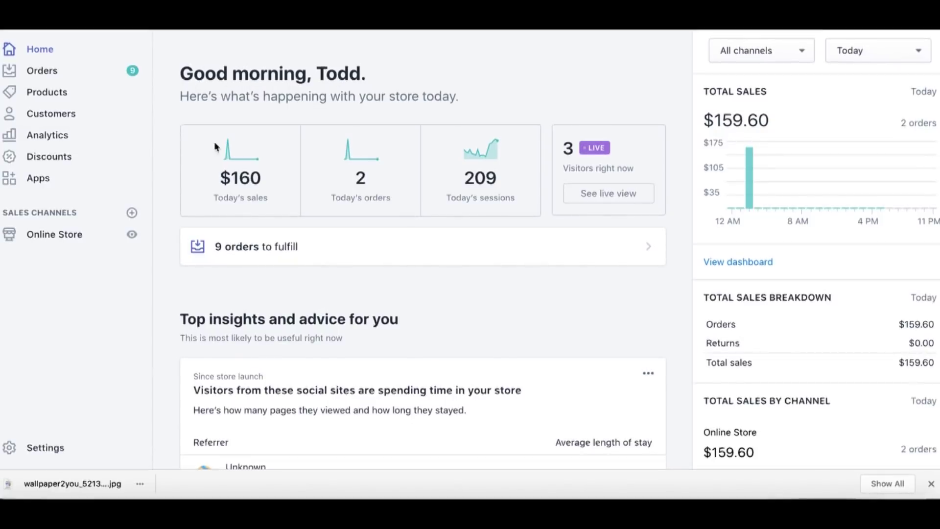
# Set the home dashboard's sales summary to This month for all channels and examine the total sales figure
pyautogui.click(876, 52)
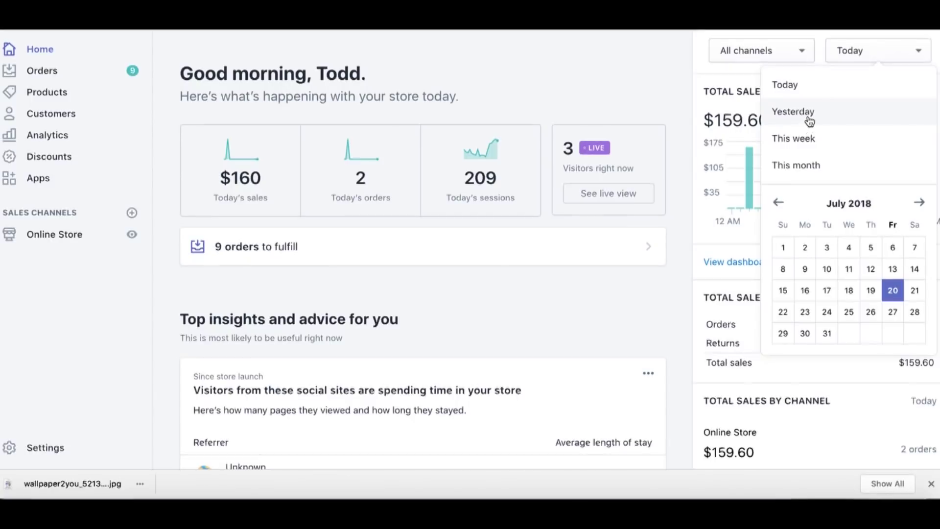
pyautogui.click(809, 166)
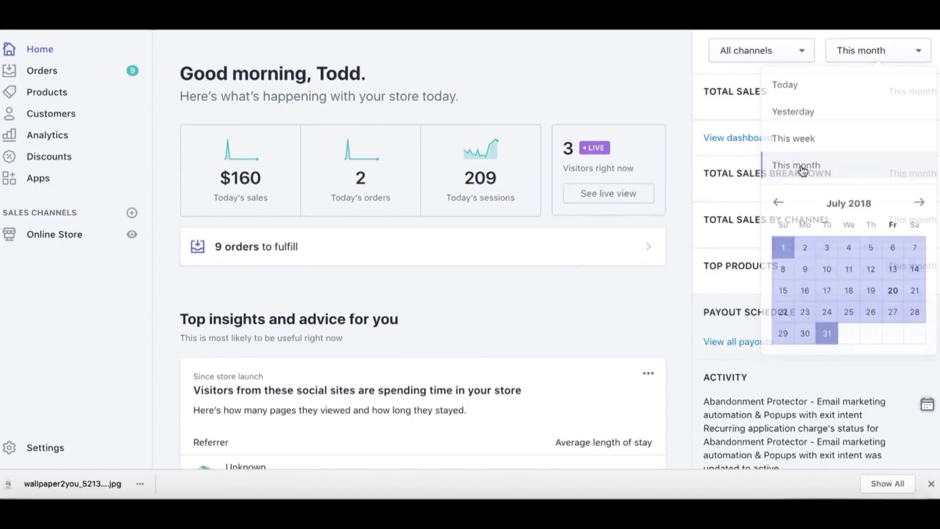
pyautogui.moveTo(704, 120); pyautogui.dragTo(775, 119)
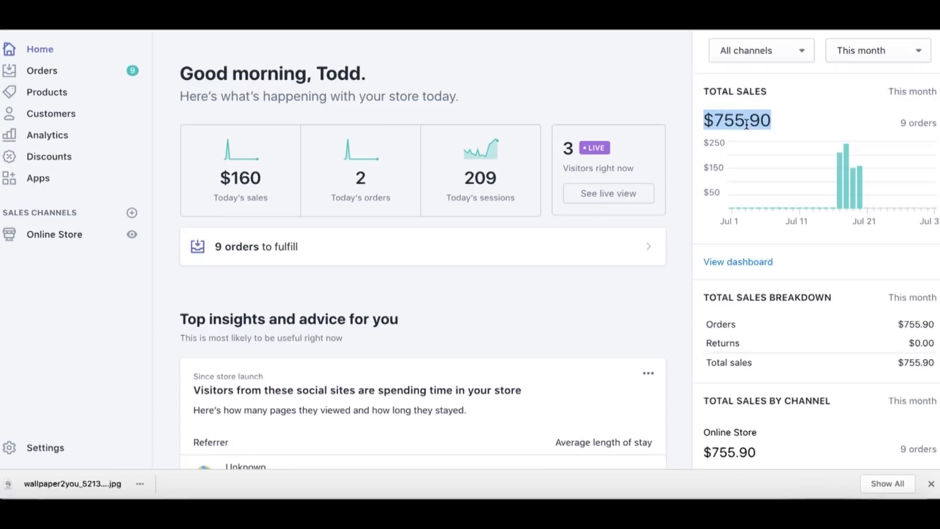
pyautogui.click(772, 120)
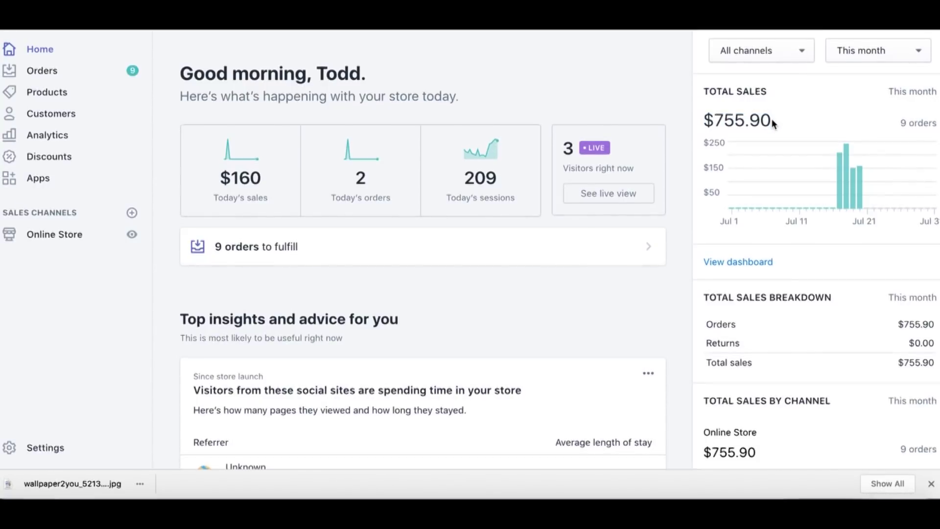
pyautogui.moveTo(772, 120); pyautogui.dragTo(705, 128)
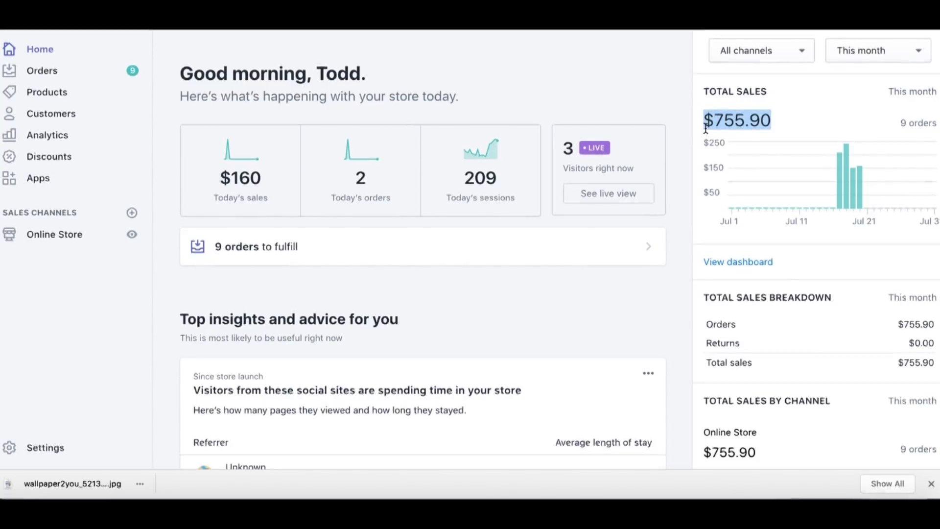
pyautogui.click(712, 112)
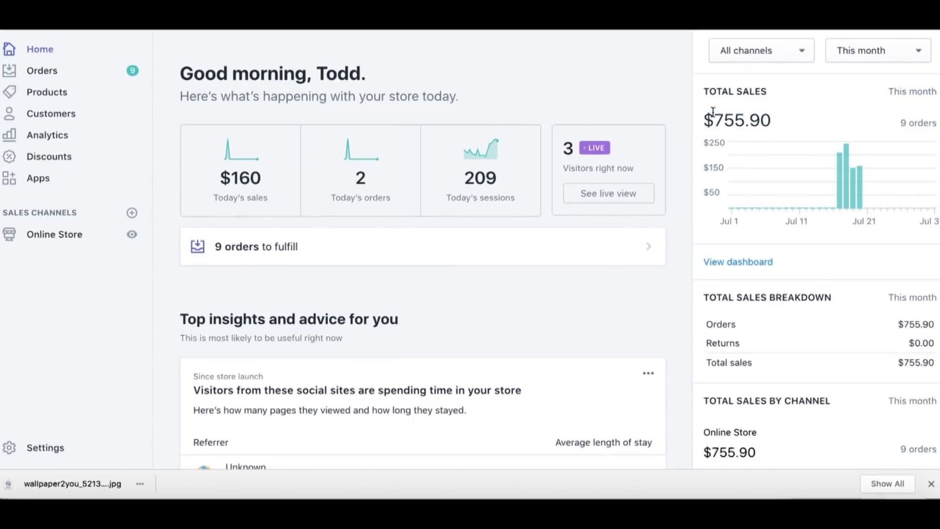
pyautogui.moveTo(707, 124)
pyautogui.mouseDown()
pyautogui.moveTo(775, 119)
pyautogui.moveTo(692, 118)
pyautogui.mouseUp()
pyautogui.click(774, 121)
pyautogui.click(699, 118)
pyautogui.tripleClick(774, 118)
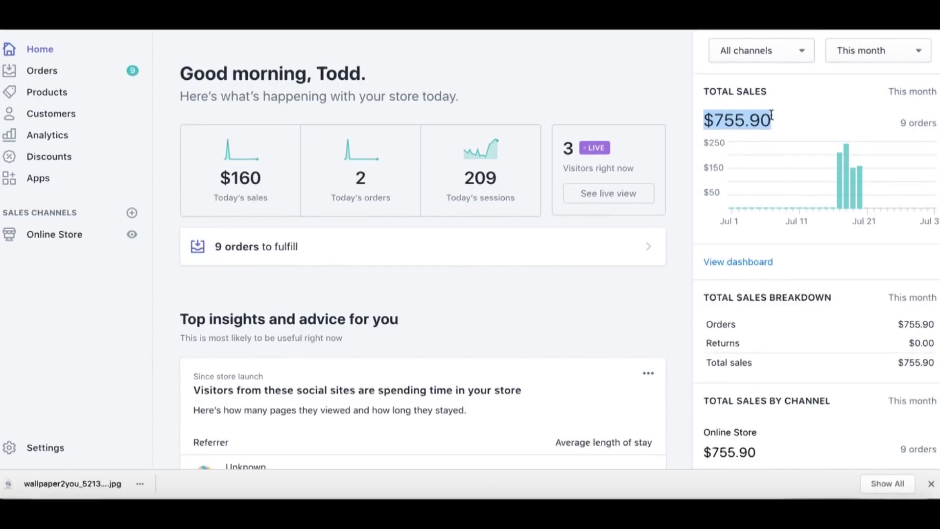
pyautogui.click(705, 117)
pyautogui.moveTo(723, 120); pyautogui.dragTo(772, 120)
pyautogui.click(766, 119)
pyautogui.click(705, 119)
pyautogui.scroll(-1, 806, 295)
pyautogui.scroll(1, 806, 297)
pyautogui.moveTo(462, 97); pyautogui.dragTo(165, 96)
pyautogui.click(171, 101)
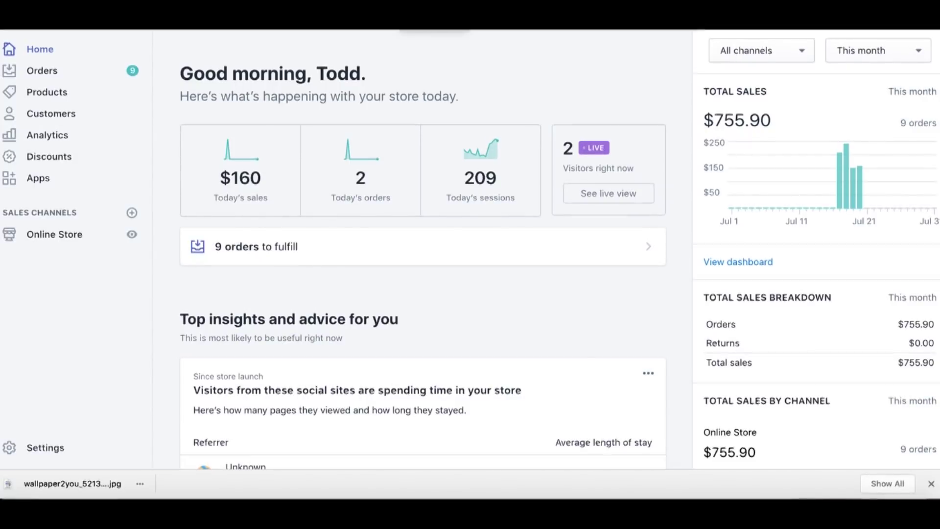
# Switch to the Google Docs checklist and highlight its heading, Step 2 Setup Your Store
pyautogui.click(362, 14)
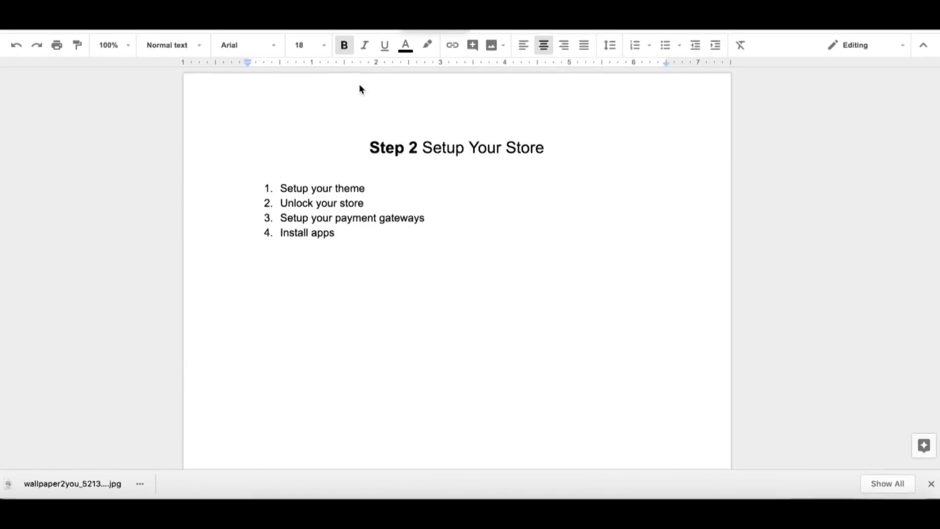
pyautogui.moveTo(369, 147); pyautogui.dragTo(592, 145)
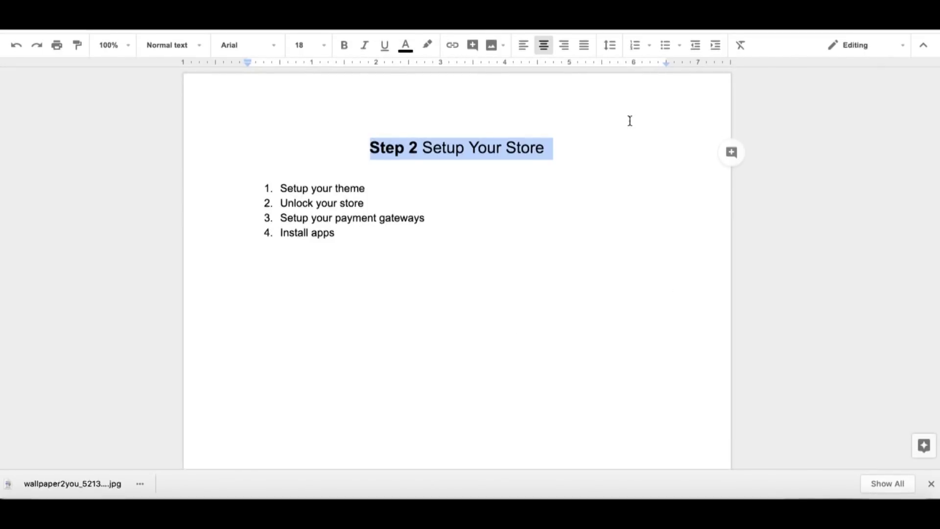
pyautogui.click(573, 153)
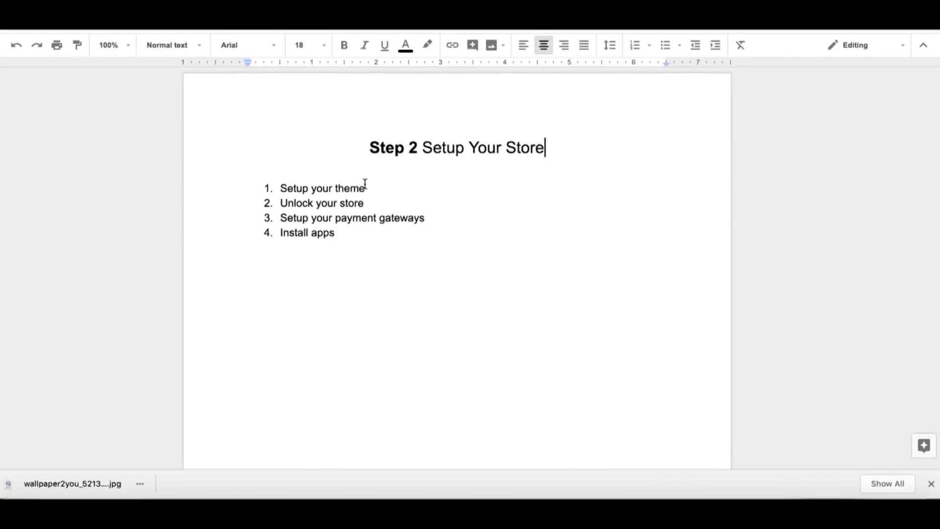
# Review the checklist items Setup your theme and Unlock your store, highlighting each one in the document
pyautogui.moveTo(367, 188); pyautogui.dragTo(297, 188)
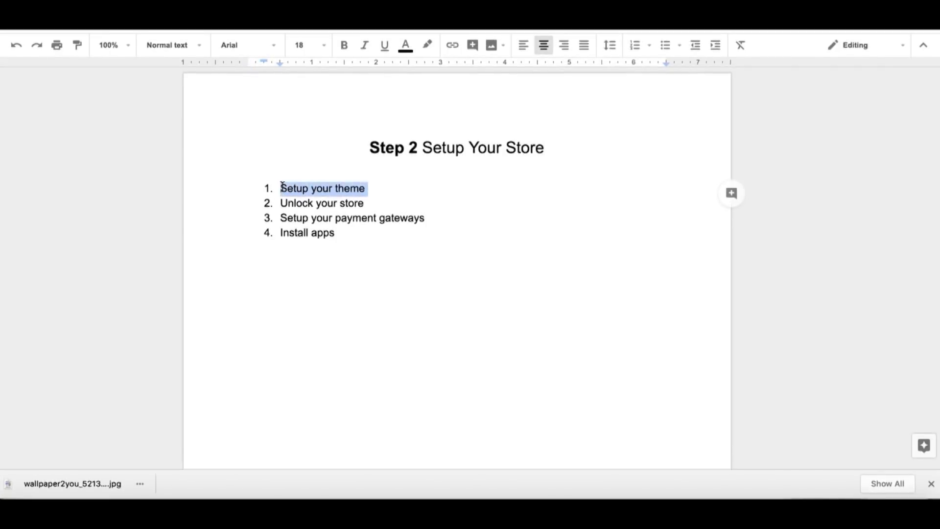
pyautogui.click(368, 188)
pyautogui.write('.')
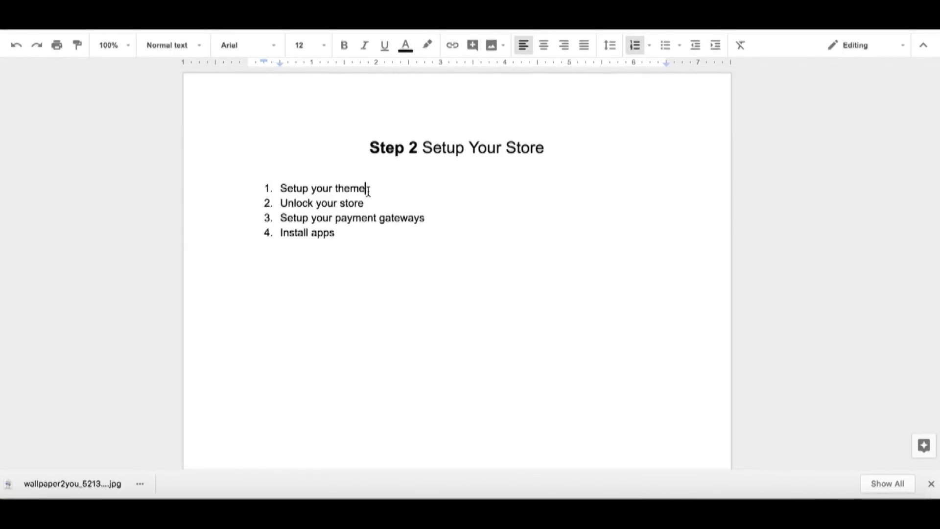
pyautogui.moveTo(367, 190); pyautogui.dragTo(312, 188)
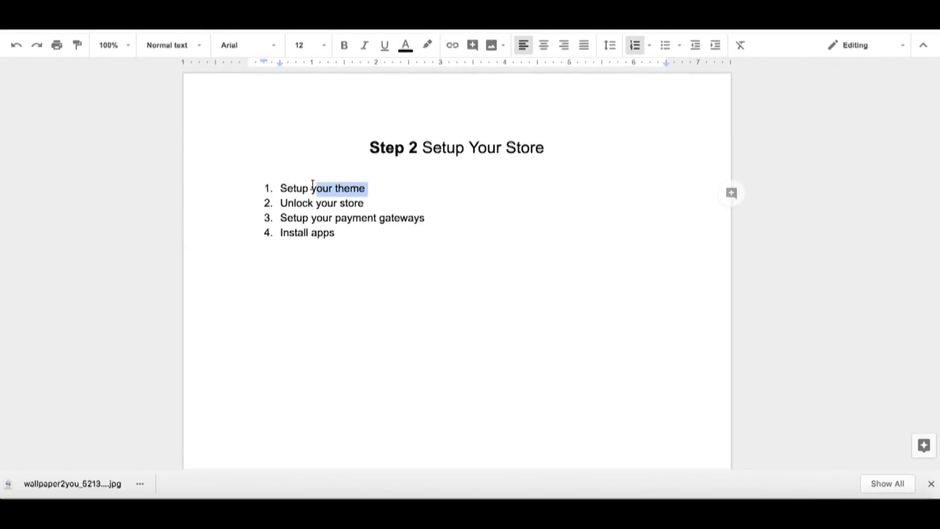
pyautogui.click(282, 183)
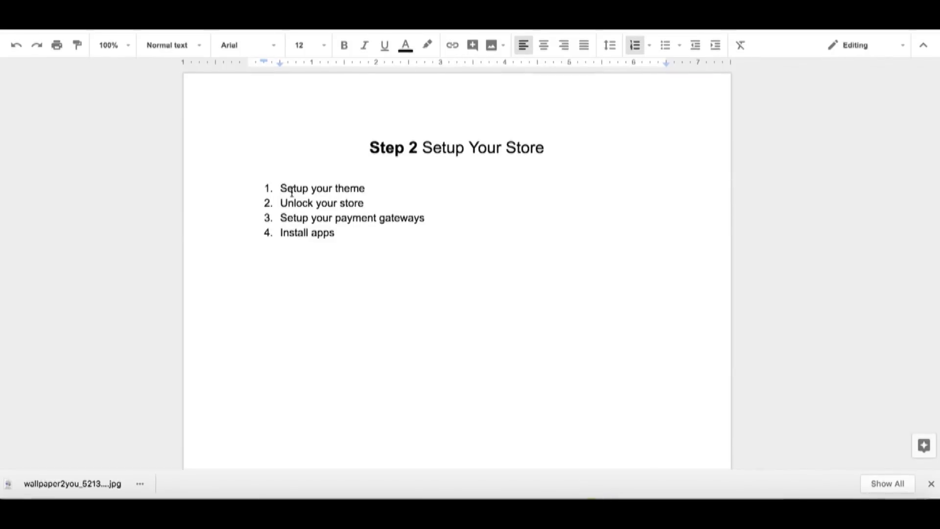
pyautogui.moveTo(285, 188)
pyautogui.mouseDown()
pyautogui.moveTo(360, 186)
pyautogui.moveTo(278, 181)
pyautogui.mouseUp()
pyautogui.click(363, 188)
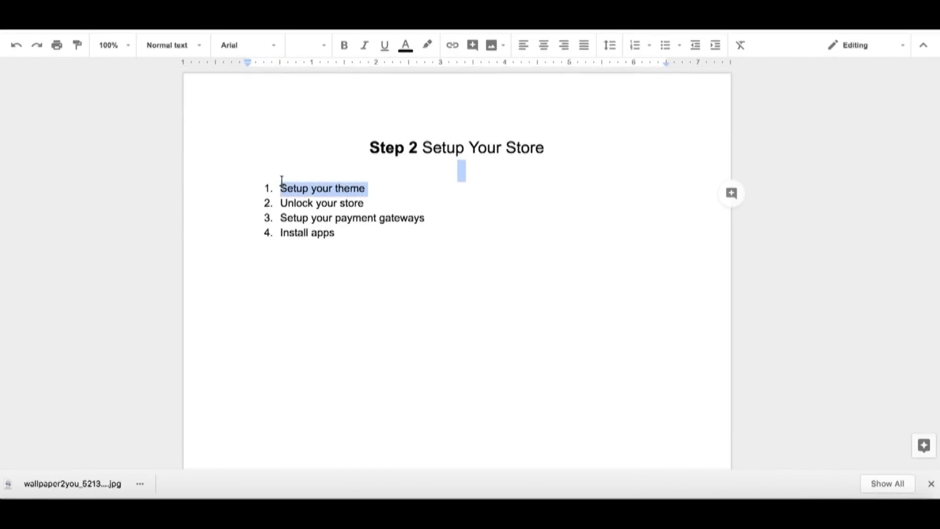
pyautogui.click(298, 188)
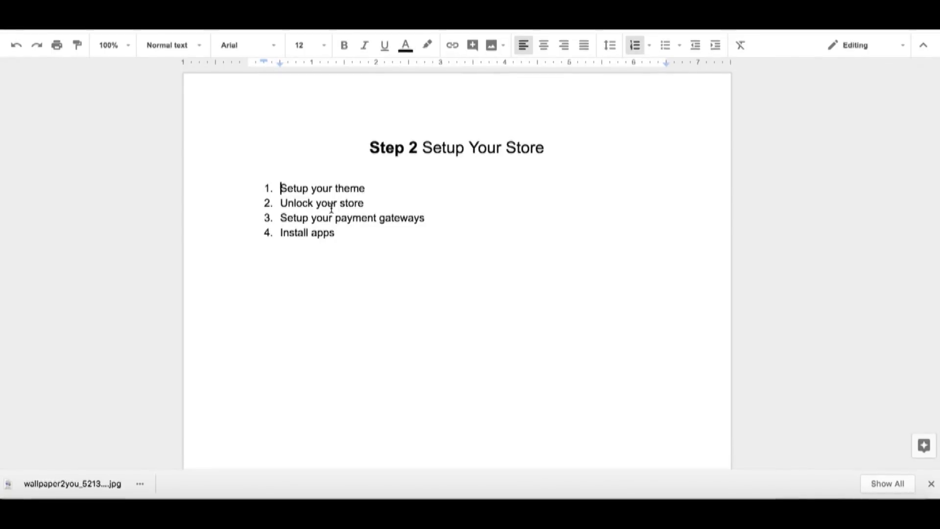
pyautogui.moveTo(281, 187); pyautogui.dragTo(371, 184)
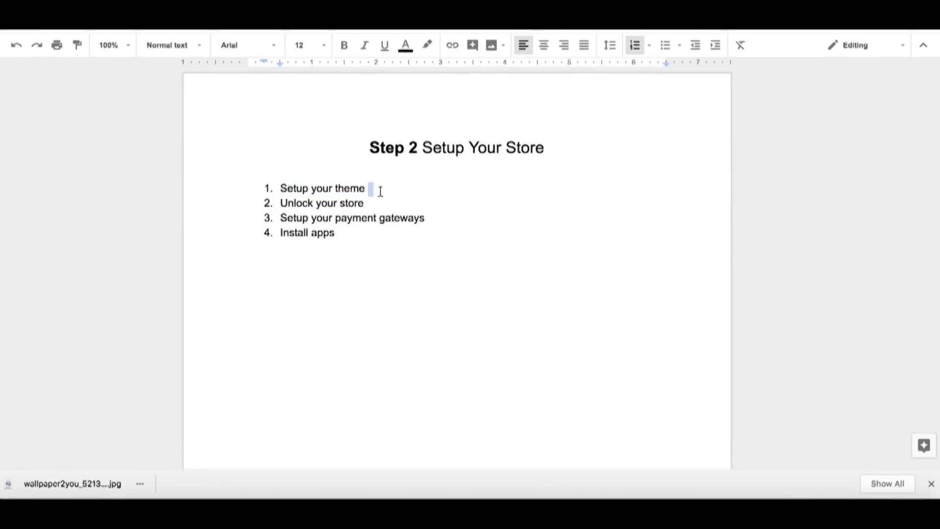
pyautogui.moveTo(380, 191); pyautogui.dragTo(308, 177)
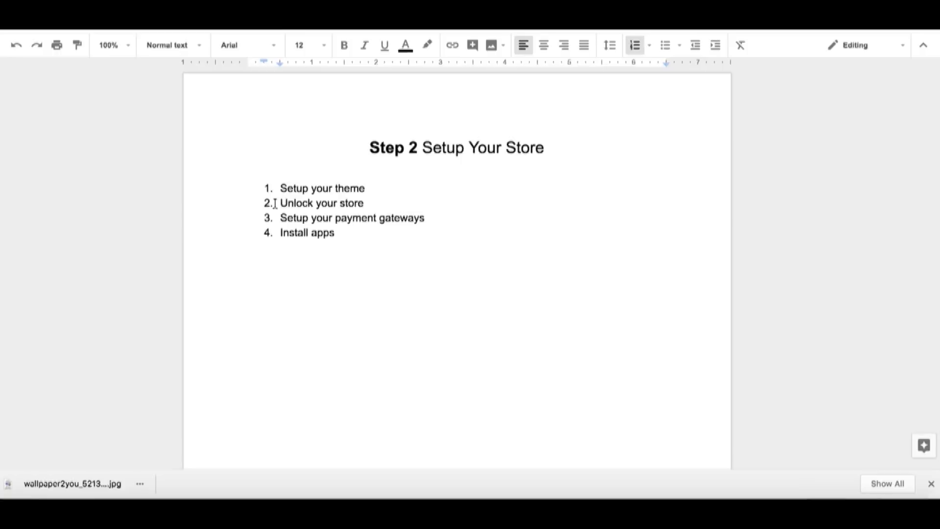
pyautogui.moveTo(280, 203); pyautogui.dragTo(379, 207)
pyautogui.moveTo(278, 189); pyautogui.dragTo(426, 187)
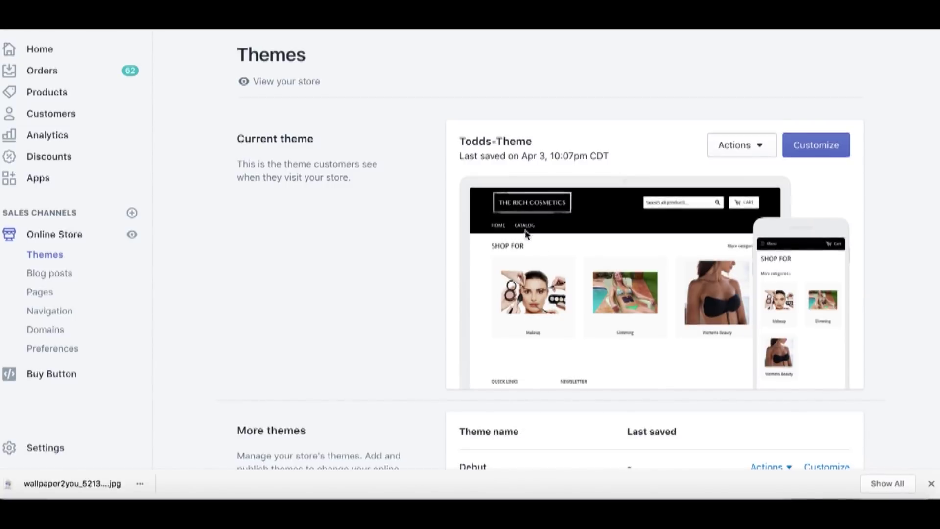
# Examine the current theme and the additional theme sources on the Shopify store's Themes page
pyautogui.scroll(-1, 551, 274)
pyautogui.scroll(1, 550, 273)
pyautogui.scroll(-2, 441, 190)
pyautogui.scroll(-1, 441, 190)
pyautogui.scroll(1, 441, 190)
pyautogui.scroll(-1, 293, 235)
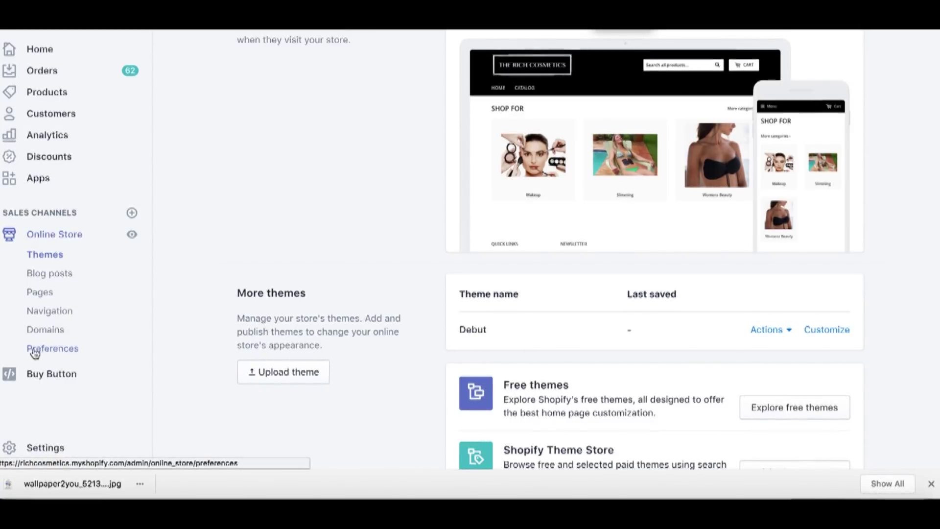
# Open the online store preferences and examine the password protection, Facebook Pixel and Google Analytics settings
pyautogui.click(61, 353)
pyautogui.scroll(-10, 484, 296)
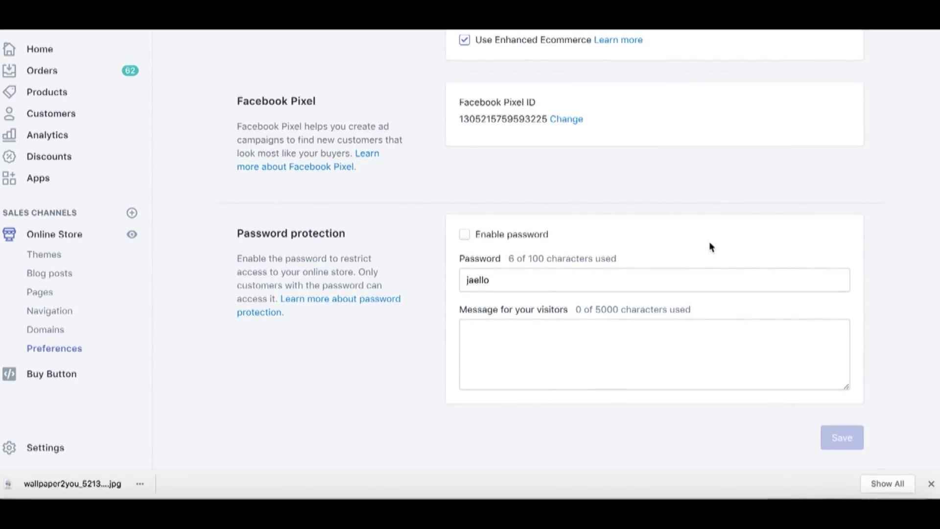
pyautogui.scroll(-1, 543, 328)
pyautogui.scroll(3, 547, 335)
pyautogui.scroll(-1, 547, 336)
pyautogui.scroll(3, 547, 335)
pyautogui.scroll(3, 547, 335)
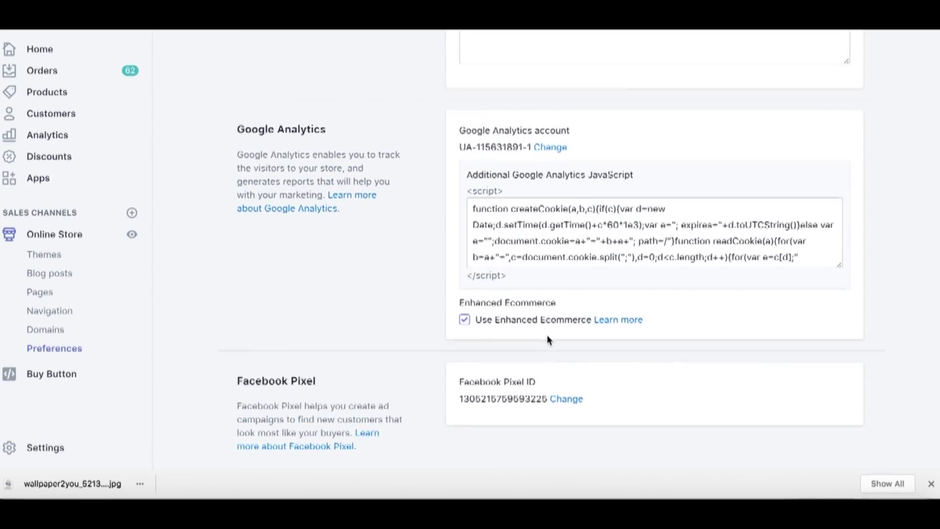
pyautogui.scroll(4, 547, 335)
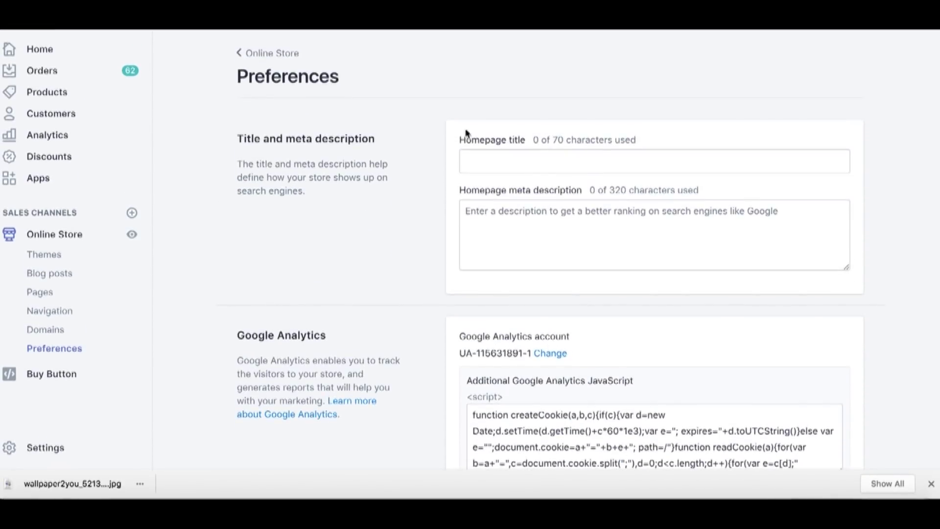
# Review the homepage title and meta description fields, and highlight the Google Analytics section heading
pyautogui.click(478, 157)
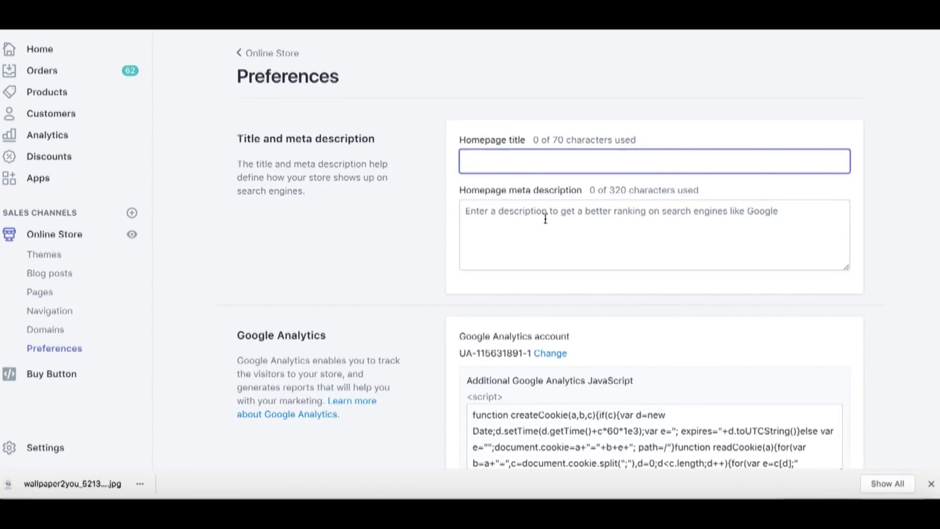
pyautogui.scroll(1, 419, 164)
pyautogui.scroll(-10, 390, 208)
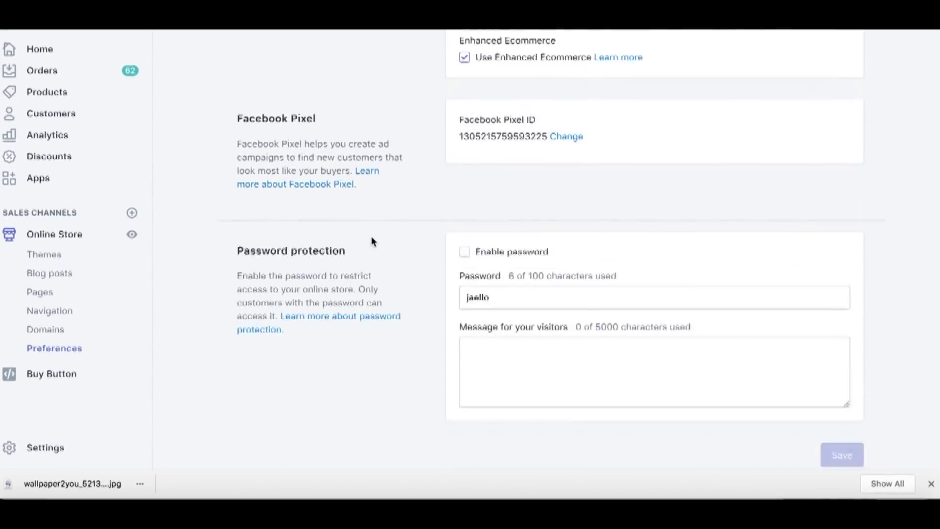
pyautogui.scroll(7, 371, 240)
pyautogui.scroll(2, 371, 240)
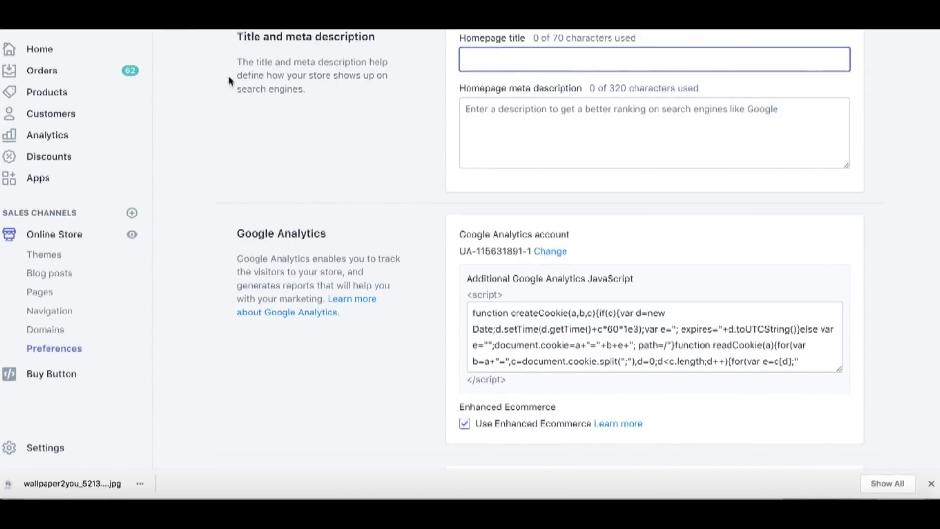
pyautogui.moveTo(343, 316); pyautogui.dragTo(239, 229)
pyautogui.click(320, 232)
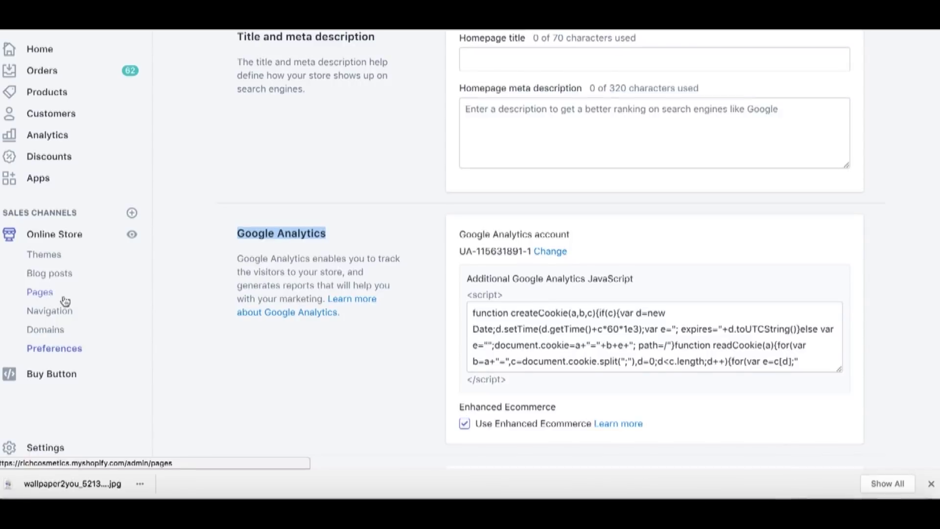
# Open the online store's domain settings and review the primary domain and the Shopify-managed domains
pyautogui.click(44, 329)
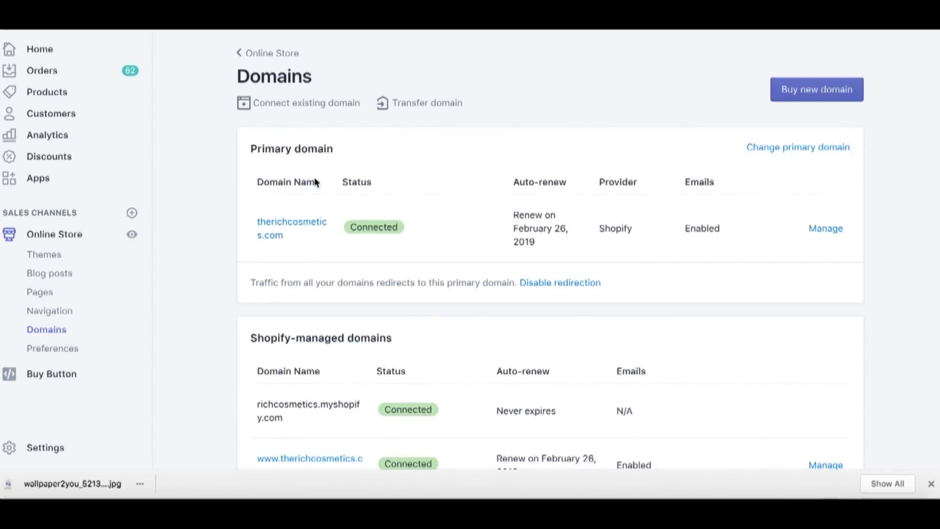
pyautogui.scroll(-1, 386, 251)
pyautogui.scroll(1, 386, 251)
pyautogui.scroll(-3, 530, 310)
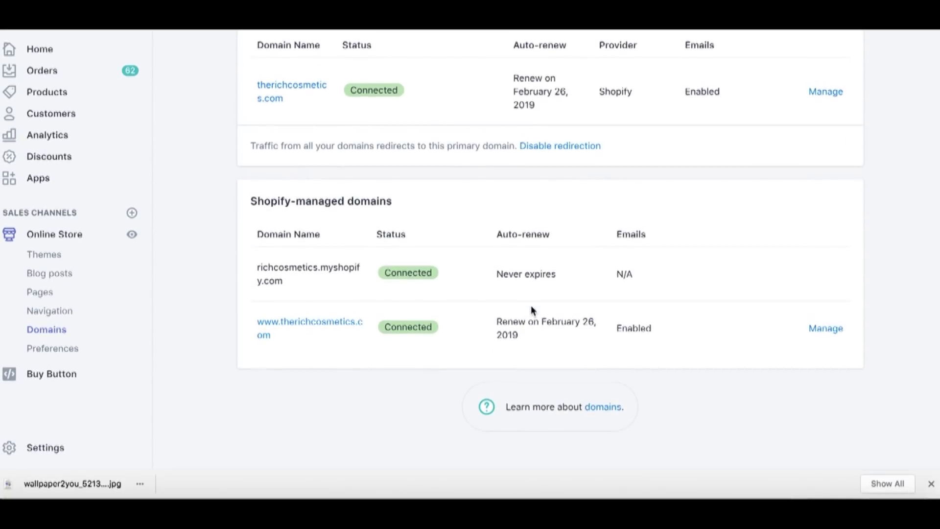
pyautogui.scroll(3, 531, 308)
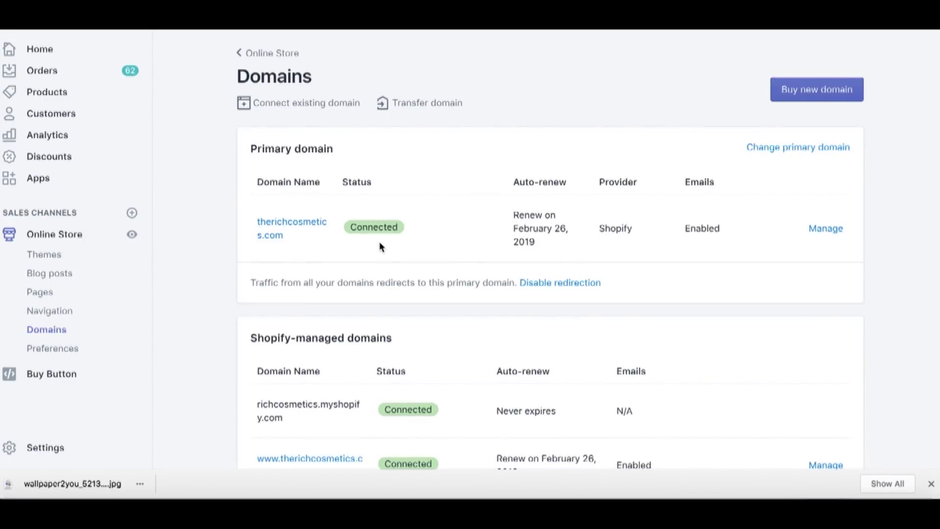
pyautogui.scroll(-3, 379, 246)
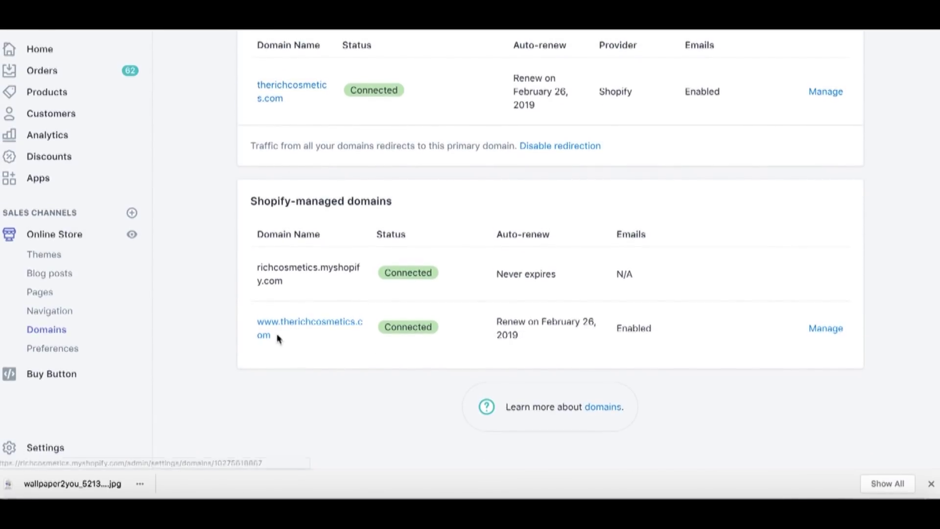
pyautogui.scroll(3, 188, 93)
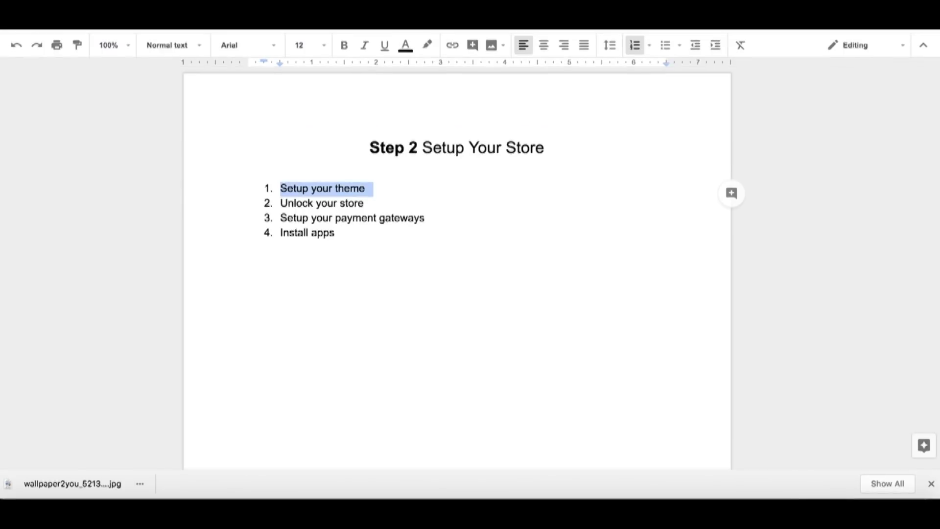
# Highlight Setup your payment gateways in the Google Docs checklist, and the primary domain name on Shopify's Domains page
pyautogui.moveTo(279, 217); pyautogui.dragTo(430, 222)
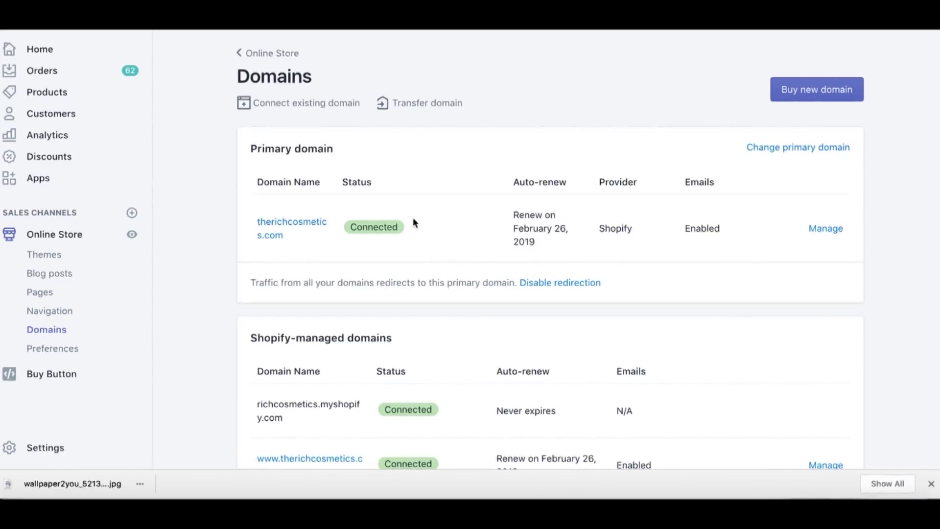
pyautogui.moveTo(290, 242); pyautogui.dragTo(248, 218)
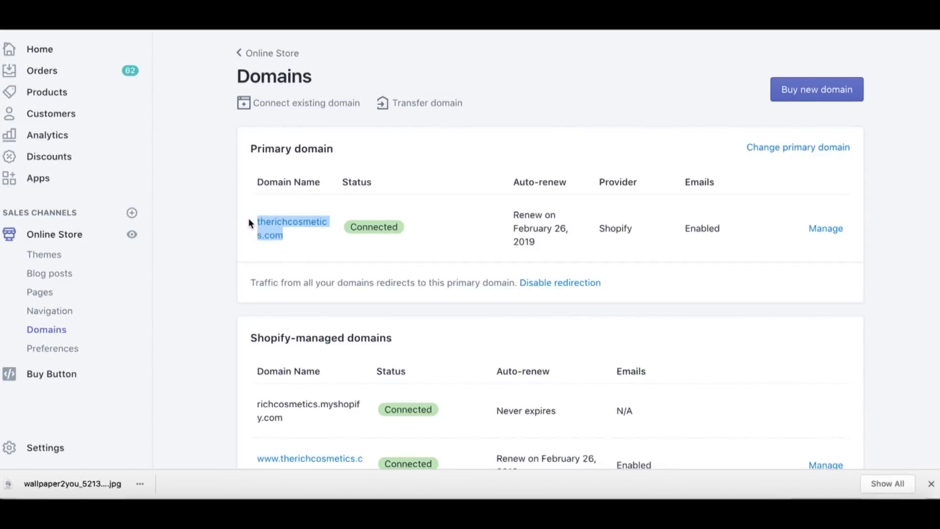
# Open the store's payment provider settings and review the Stripe and PayPal sections
pyautogui.click(248, 218)
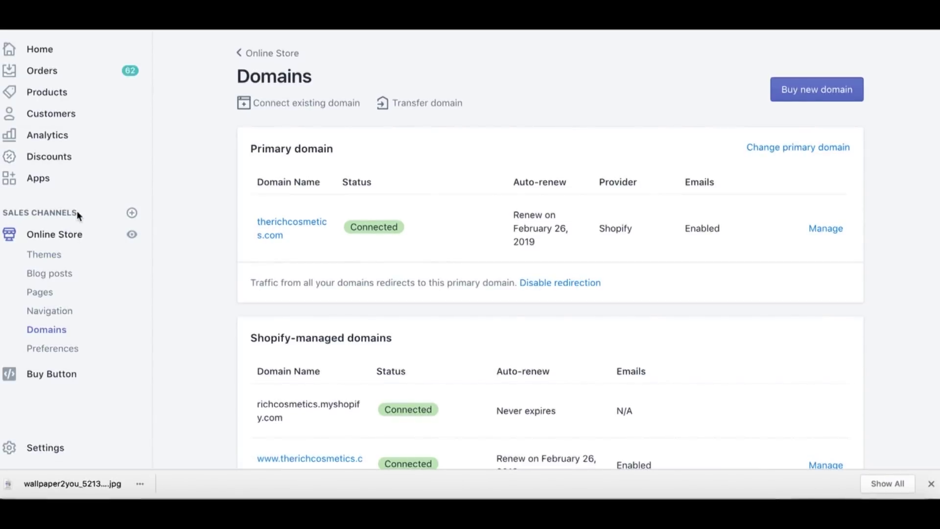
pyautogui.click(39, 447)
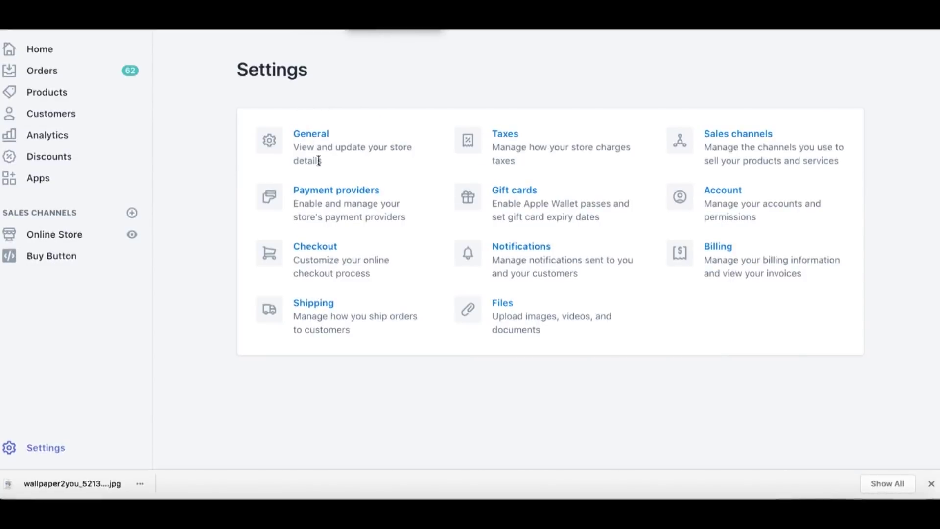
pyautogui.click(293, 197)
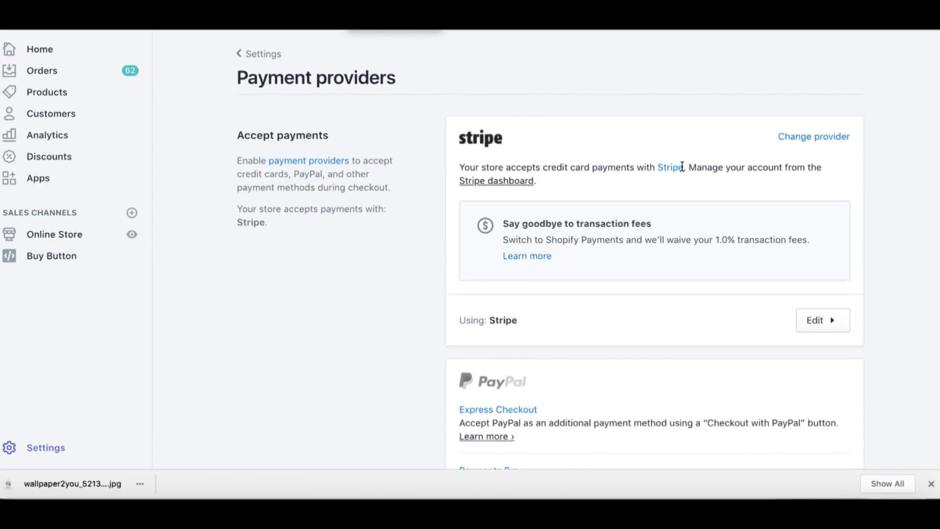
pyautogui.scroll(-3, 558, 220)
pyautogui.scroll(-1, 556, 222)
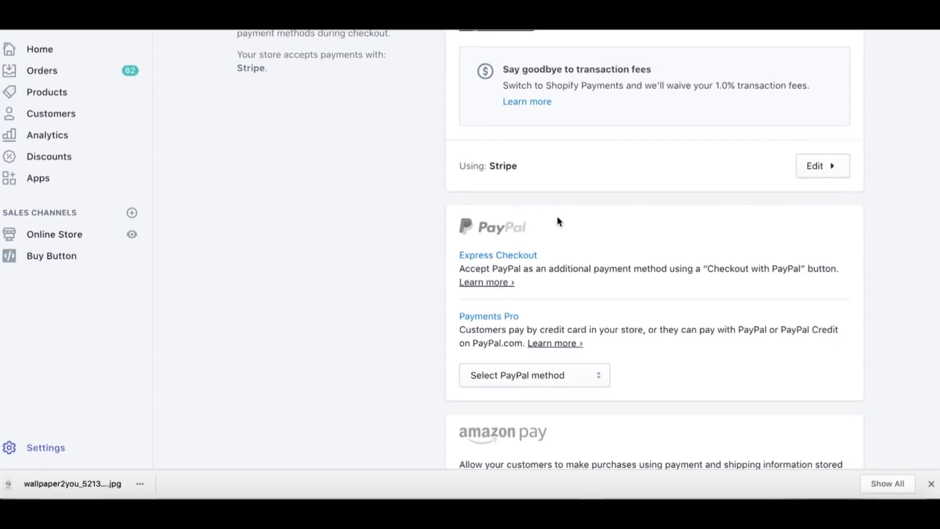
pyautogui.scroll(3, 598, 252)
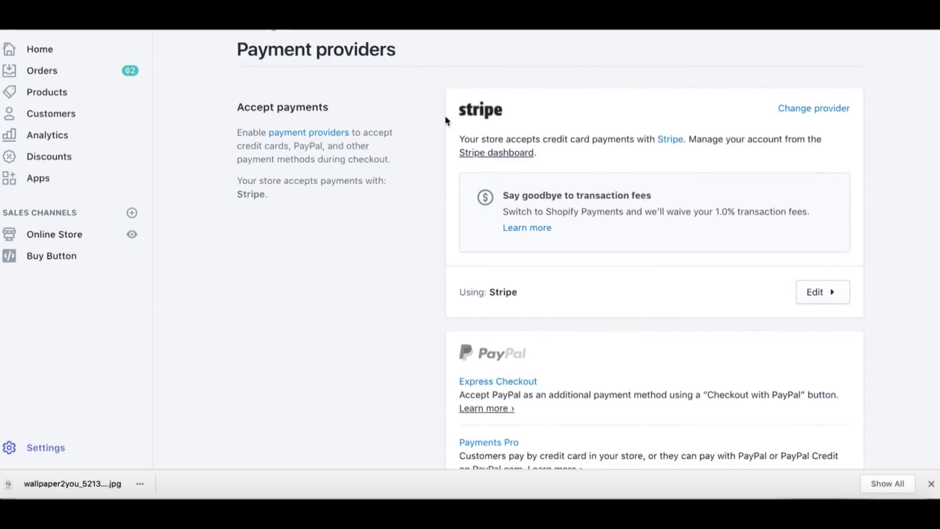
pyautogui.scroll(1, 239, 104)
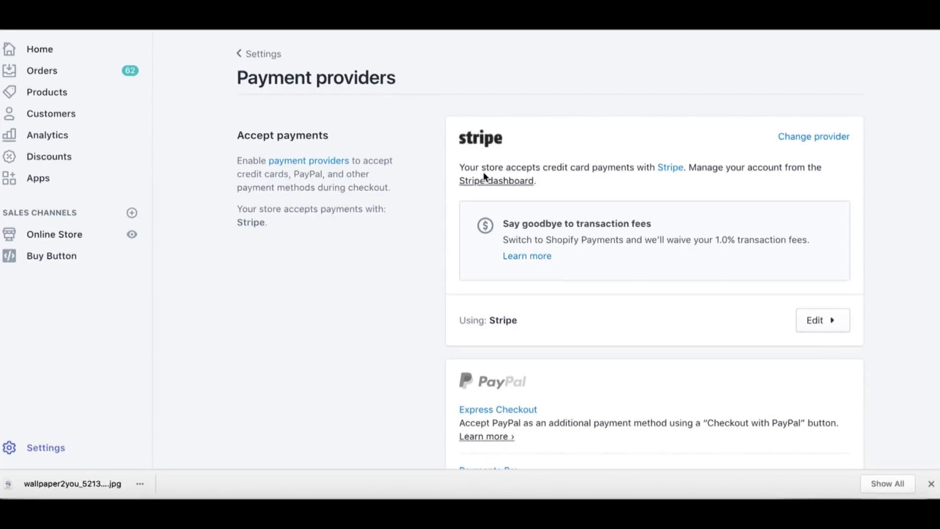
pyautogui.scroll(-5, 474, 246)
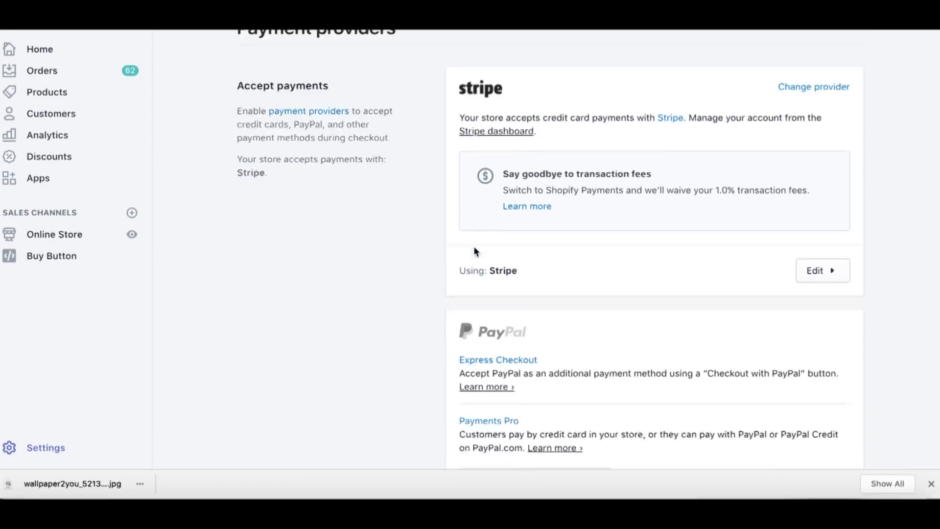
pyautogui.scroll(5, 474, 245)
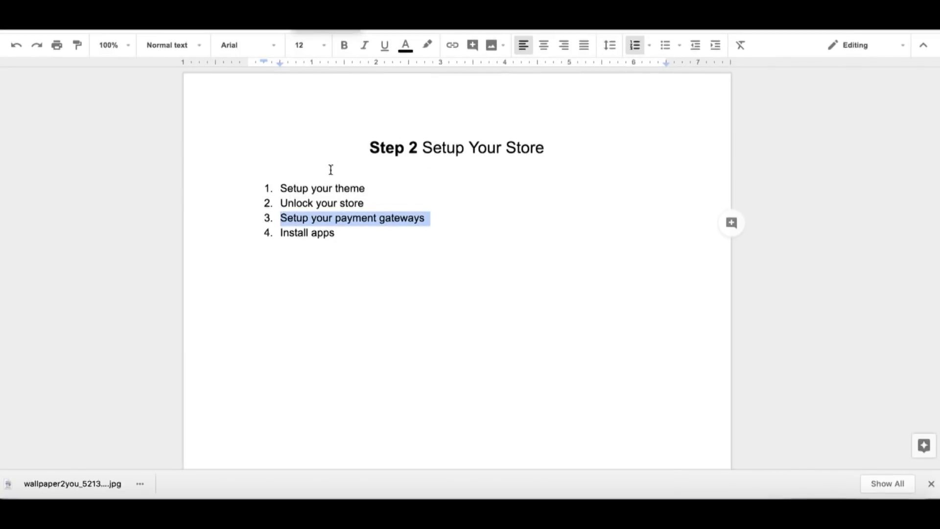
# Highlight Install apps in the Google Docs checklist, and review the installed apps on Shopify's Apps page
pyautogui.moveTo(277, 233); pyautogui.dragTo(353, 232)
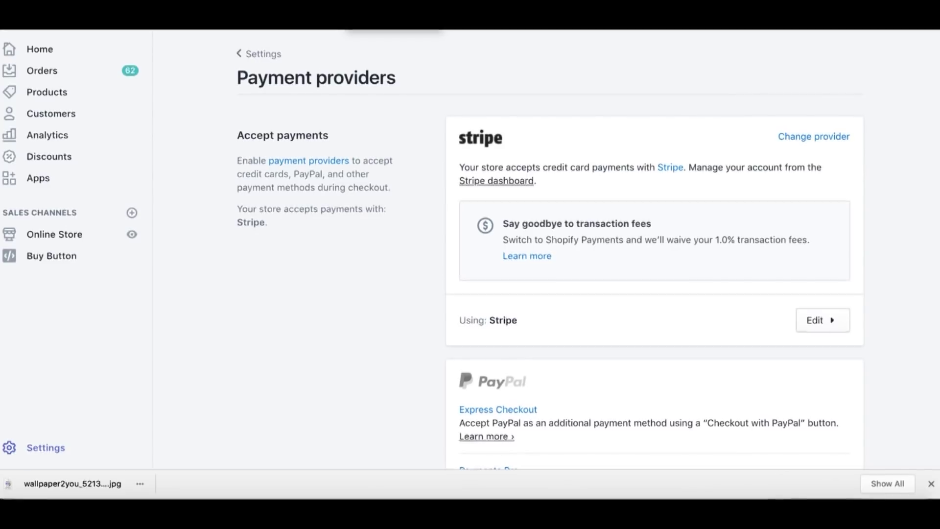
pyautogui.click(42, 177)
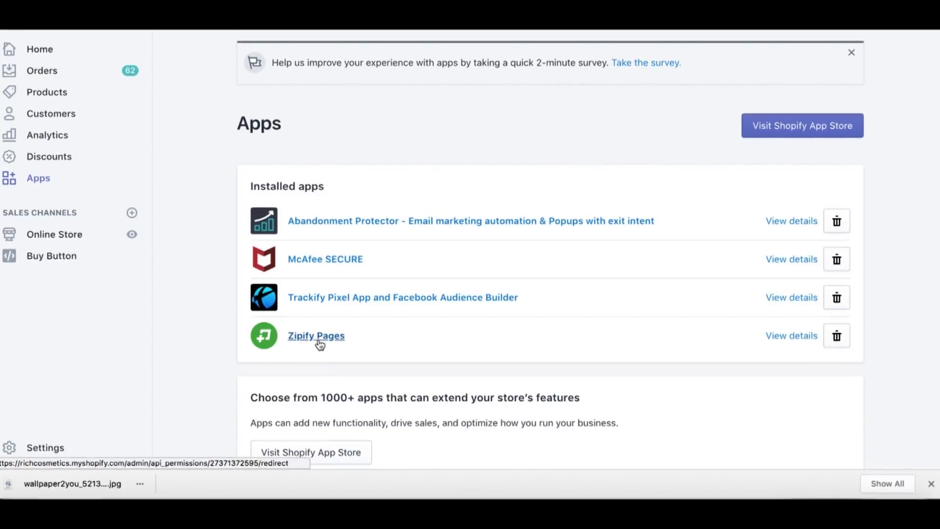
pyautogui.scroll(-3, 361, 234)
pyautogui.scroll(2, 362, 234)
pyautogui.scroll(2, 360, 231)
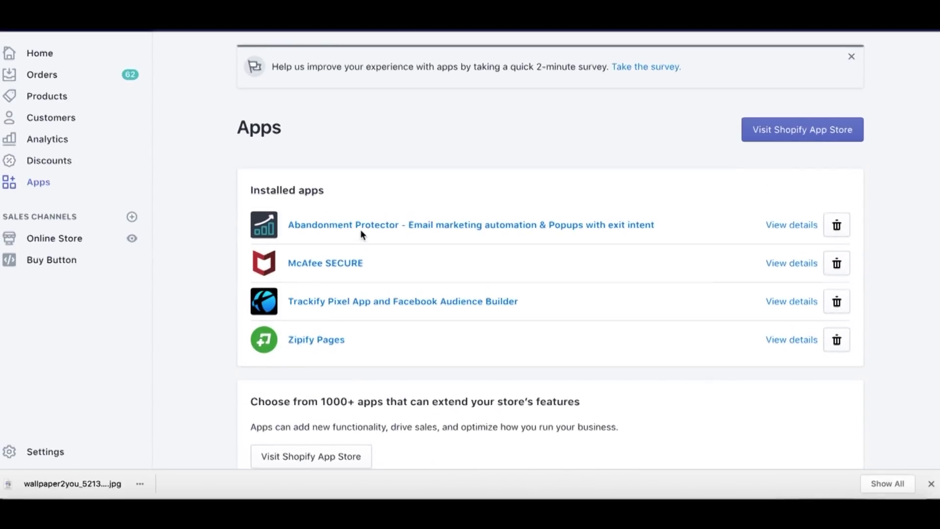
pyautogui.scroll(-3, 361, 231)
pyautogui.scroll(3, 361, 231)
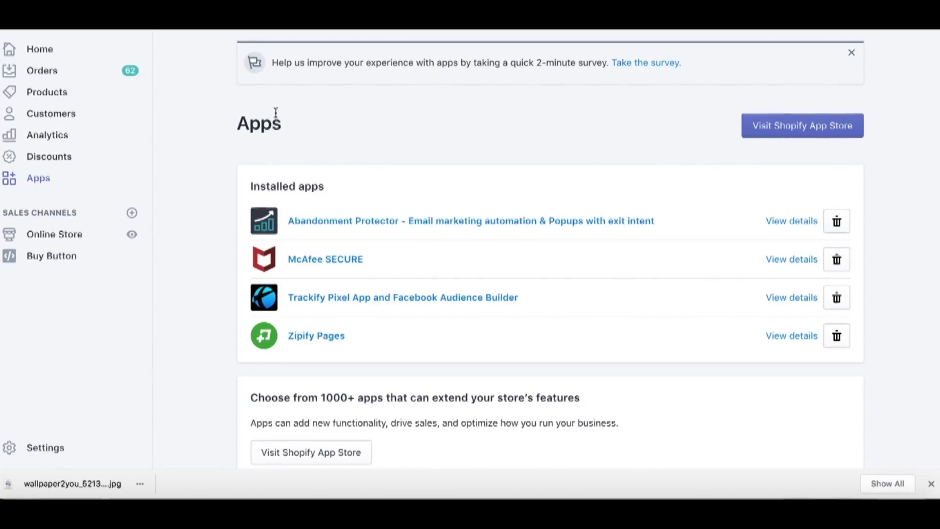
pyautogui.scroll(2, 228, 163)
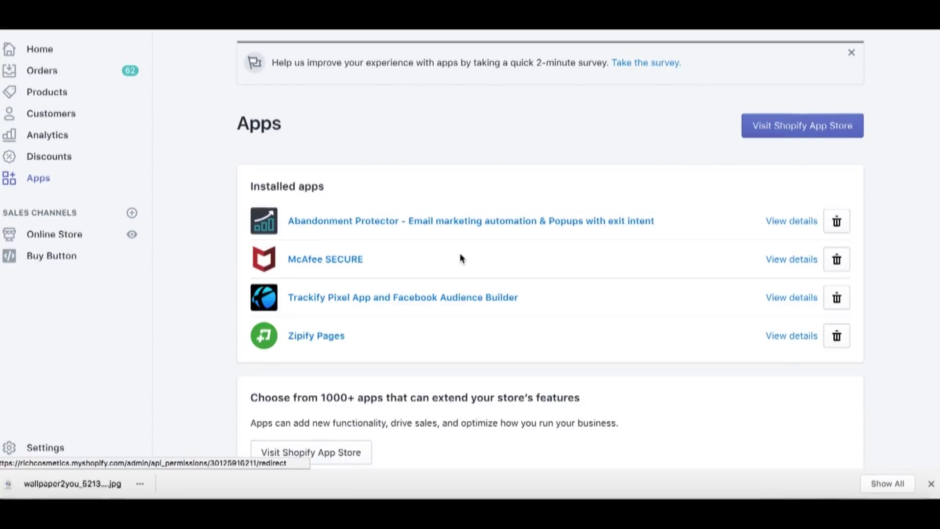
# Examine the McAfee SECURE, Trackify and Zipify Pages entries among the installed apps, briefly highlighting the Zipify Pages name
pyautogui.scroll(-3, 460, 258)
pyautogui.scroll(1, 460, 258)
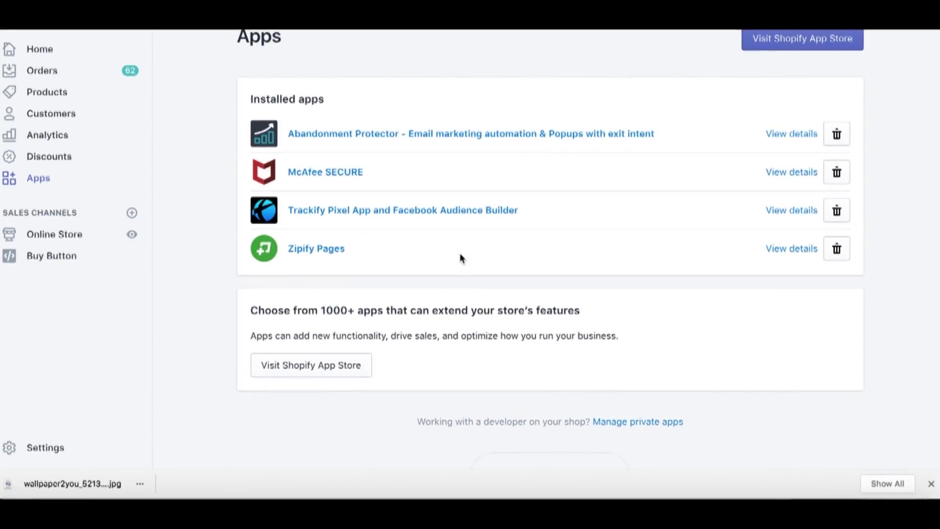
pyautogui.scroll(-1, 447, 251)
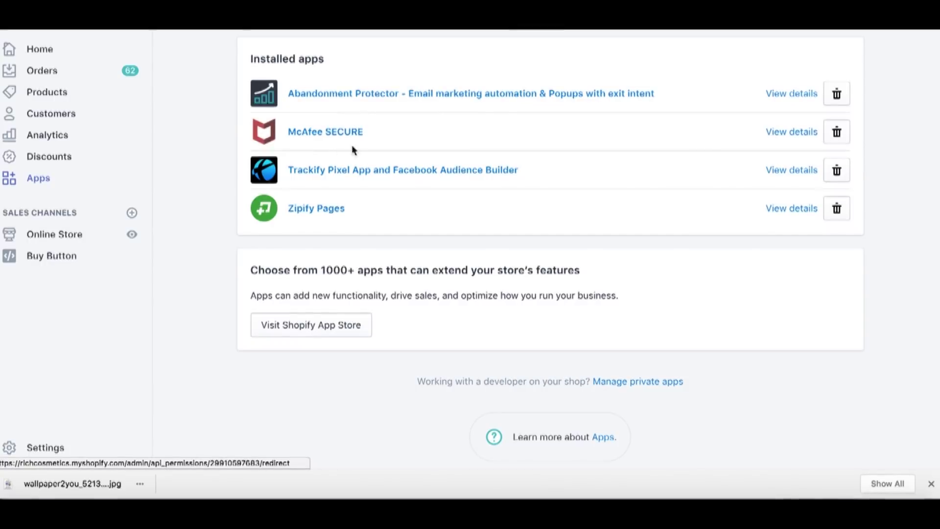
pyautogui.scroll(-1, 296, 147)
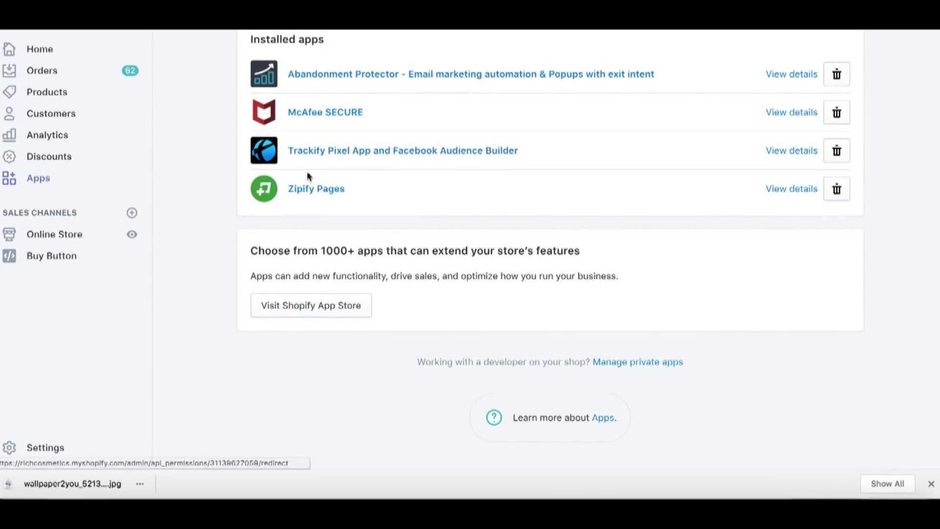
pyautogui.moveTo(366, 191); pyautogui.dragTo(289, 189)
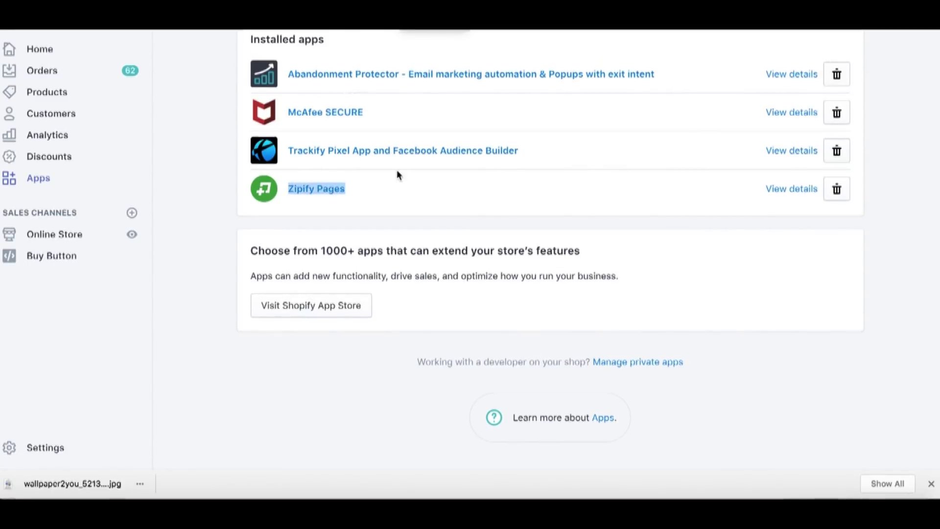
pyautogui.click(355, 192)
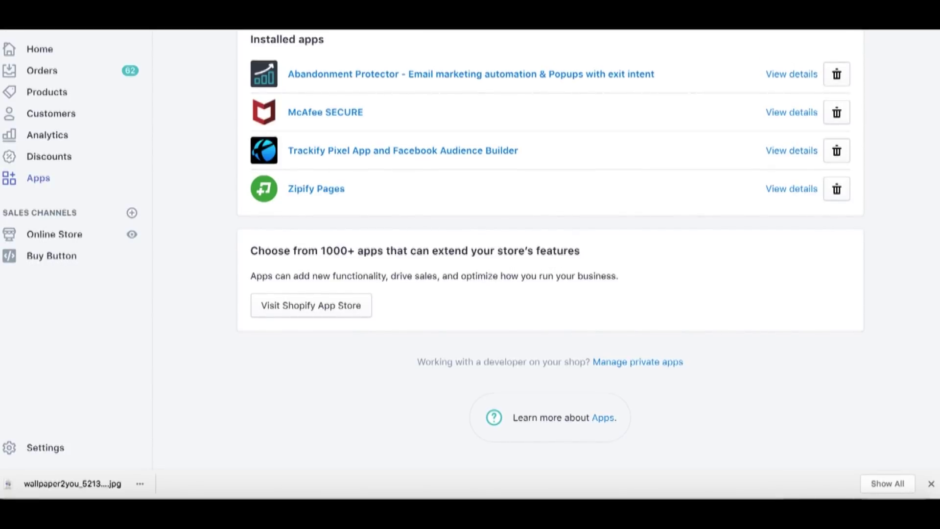
# Return to the Google Docs checklist and highlight each of the four Step 2 items in turn, from Setup your theme to Install apps
pyautogui.hotkey('ctrl', 'Tab')
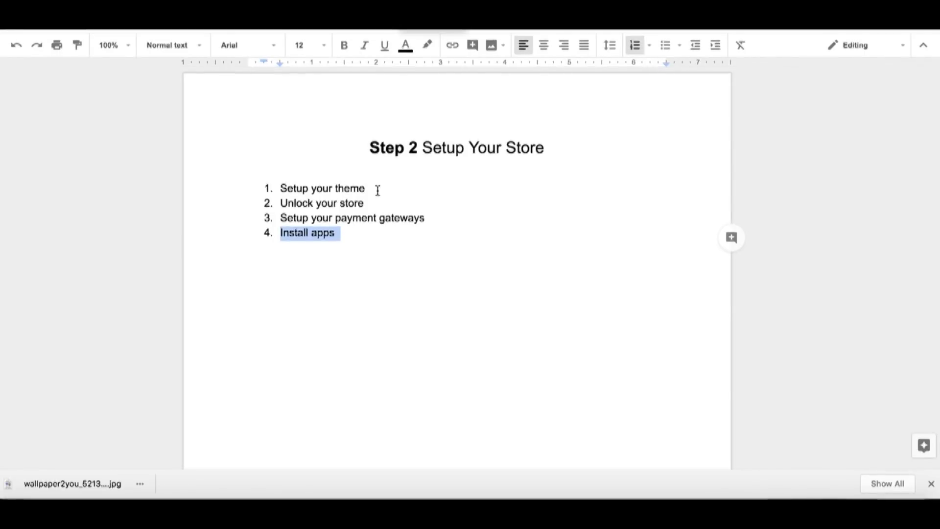
pyautogui.moveTo(377, 191); pyautogui.dragTo(232, 183)
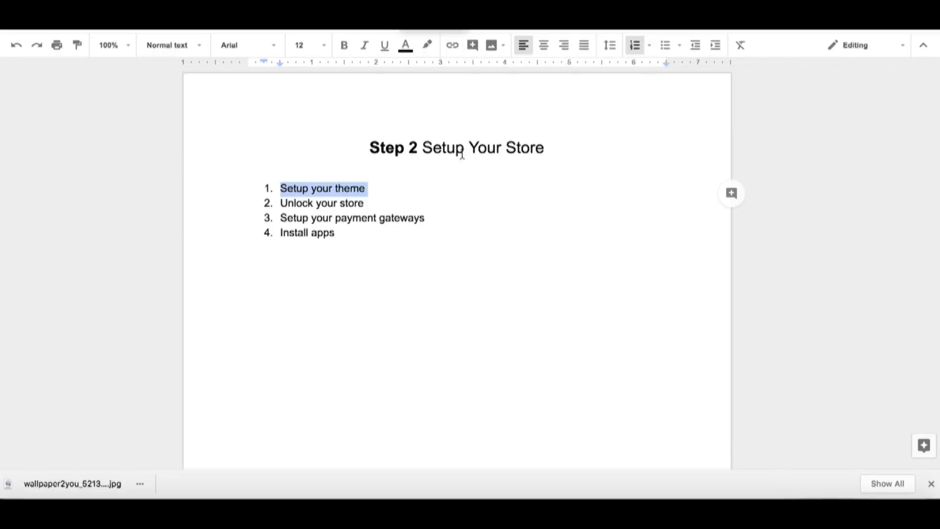
pyautogui.moveTo(279, 204); pyautogui.dragTo(364, 203)
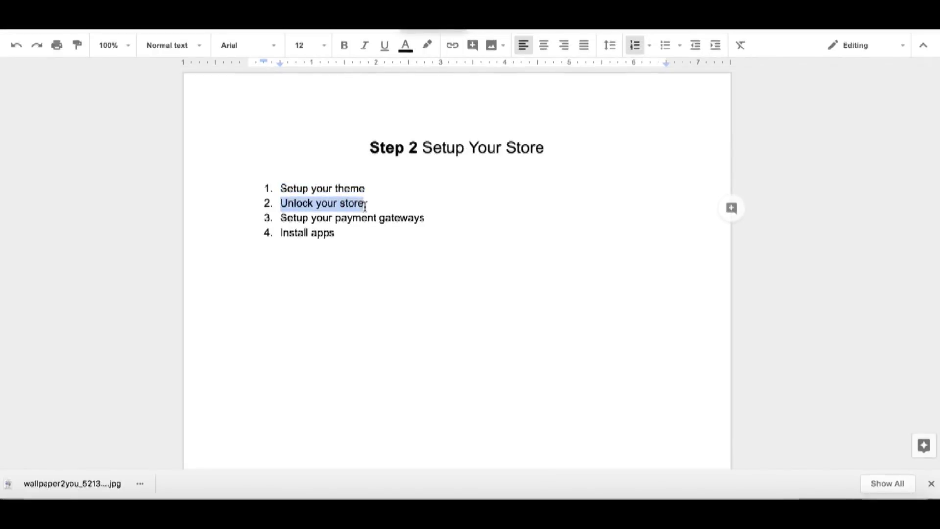
pyautogui.moveTo(280, 219); pyautogui.dragTo(427, 216)
pyautogui.moveTo(279, 233); pyautogui.dragTo(361, 231)
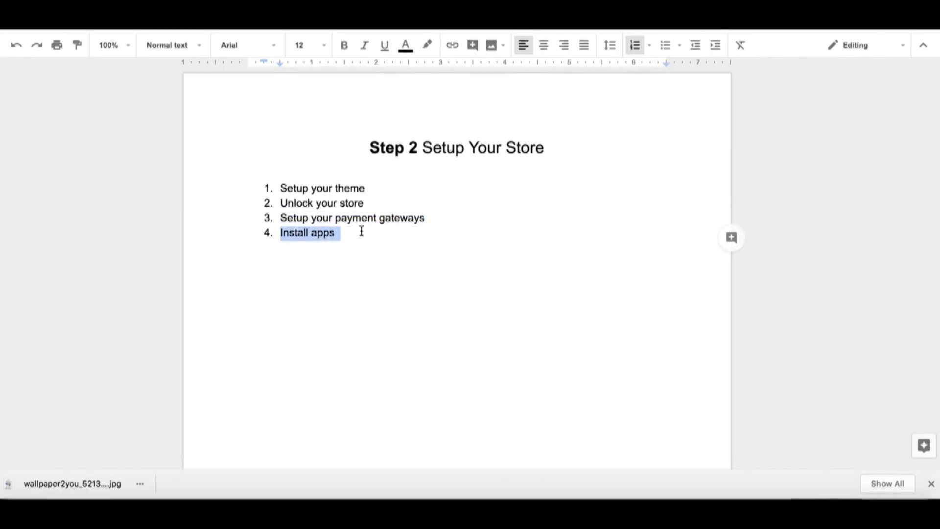